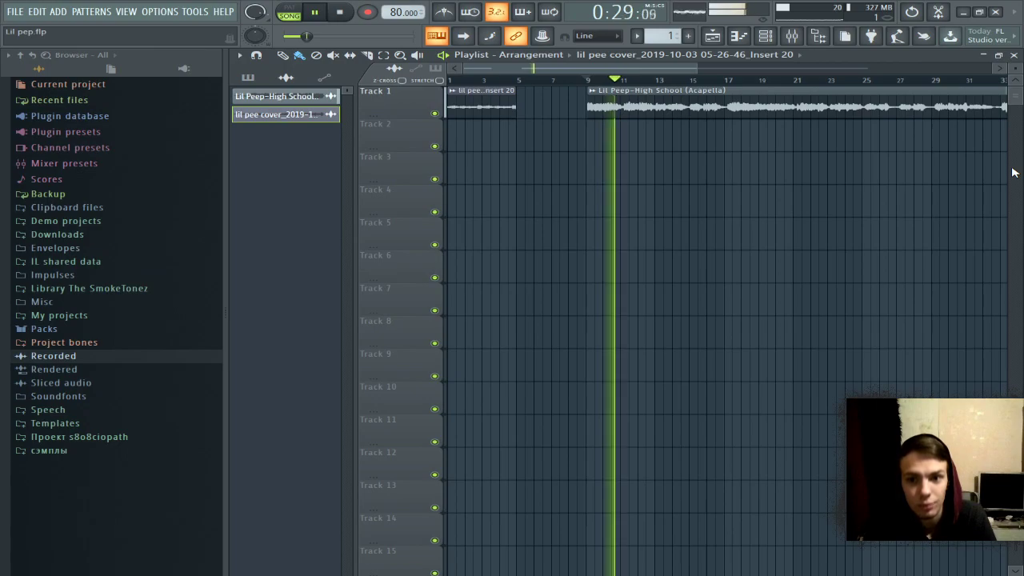
- Play the arrangement from the beginning to audition the recorded vocal take on Track 1
{"action": "key", "text": "space"}
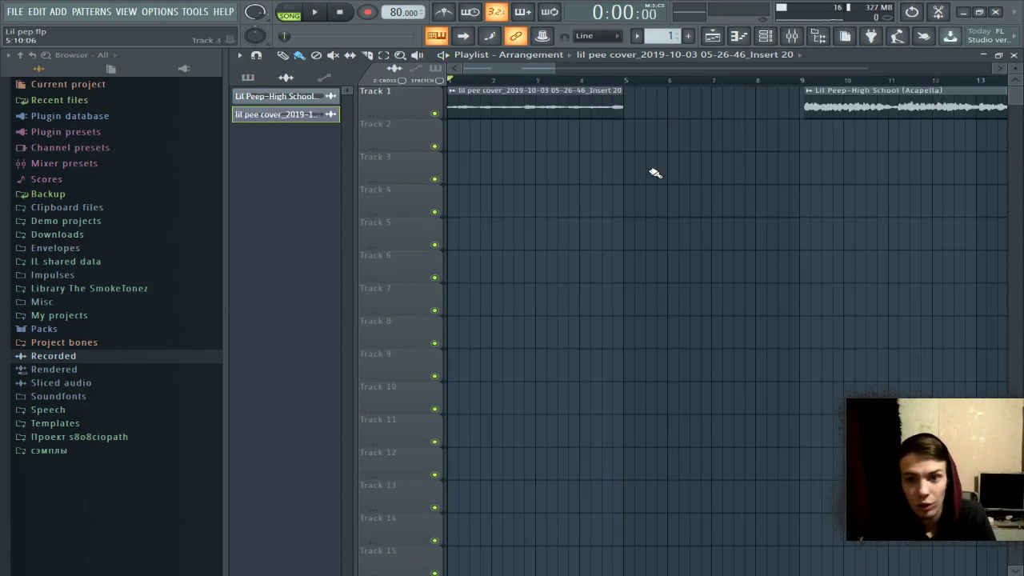
{"action": "key", "text": "space"}
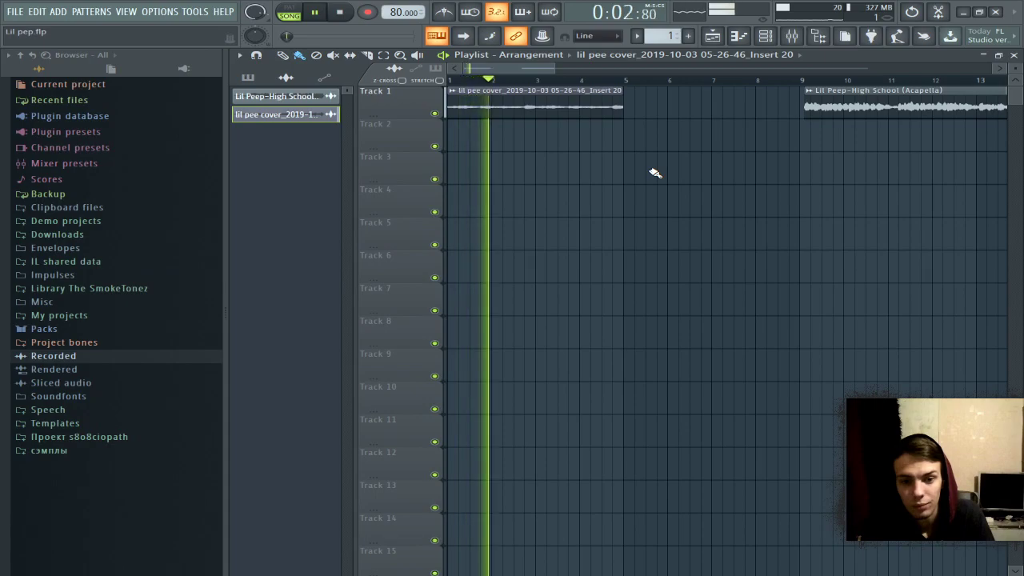
{"action": "key", "text": "space"}
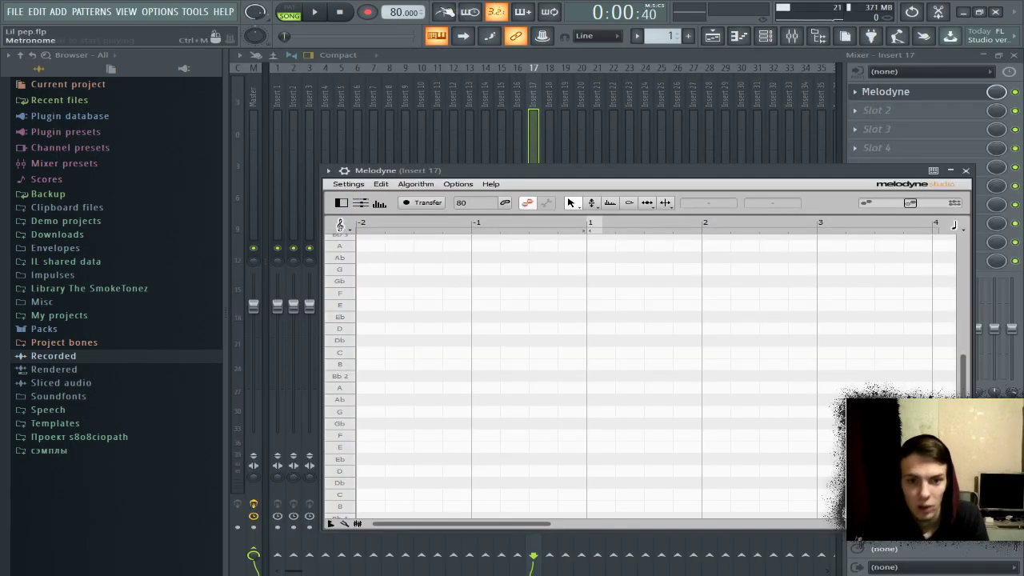
- Arm Transfer in Melodyne on mixer insert 17 and run playback to capture the vocal take
{"action": "left_click", "coordinate": [436, 204]}
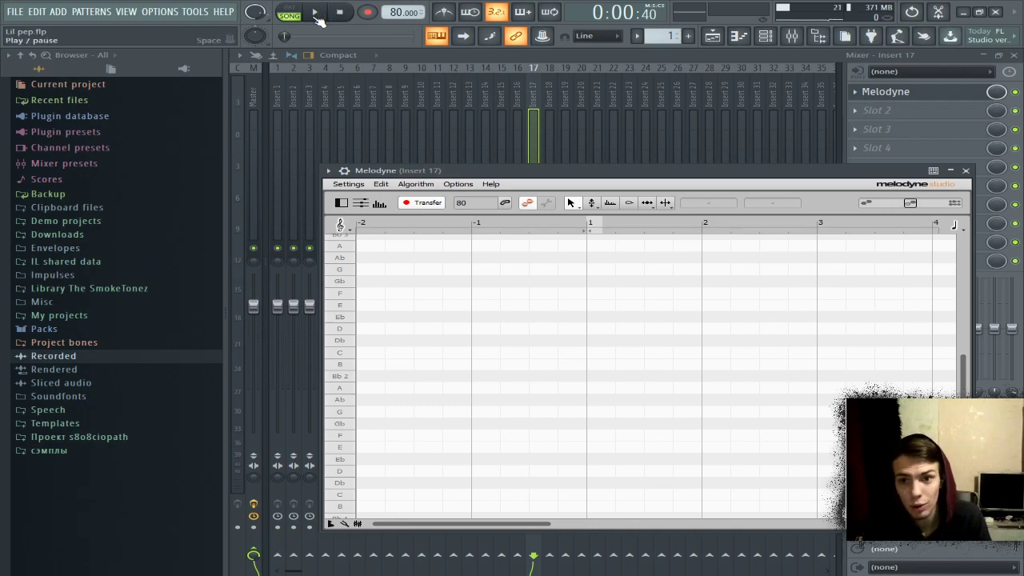
{"action": "left_click", "coordinate": [316, 16]}
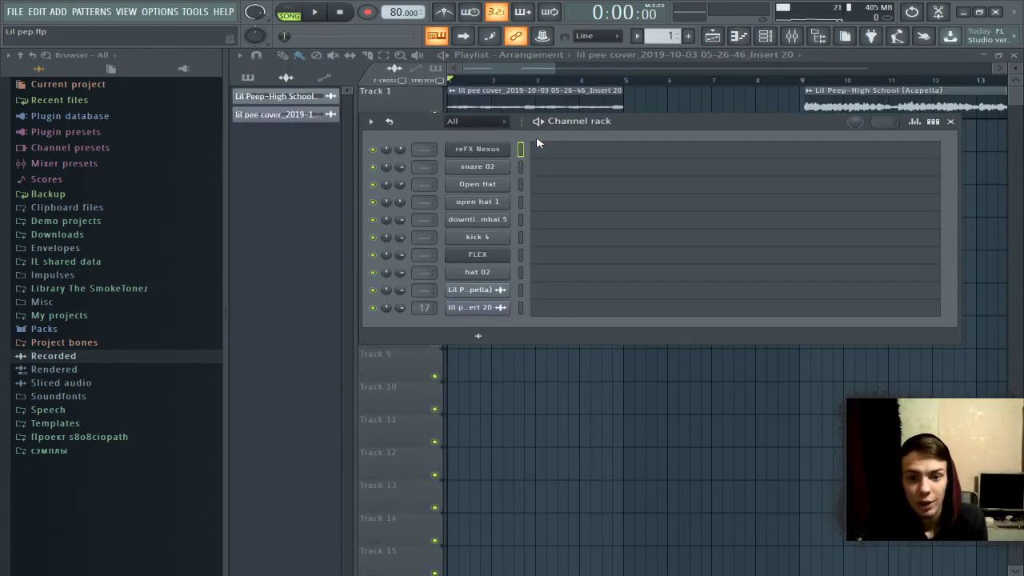
- Check the 808 Mafia Piano 1 preset in reFX Nexus and fill its channel with the melody notes
{"action": "left_click", "coordinate": [479, 154]}
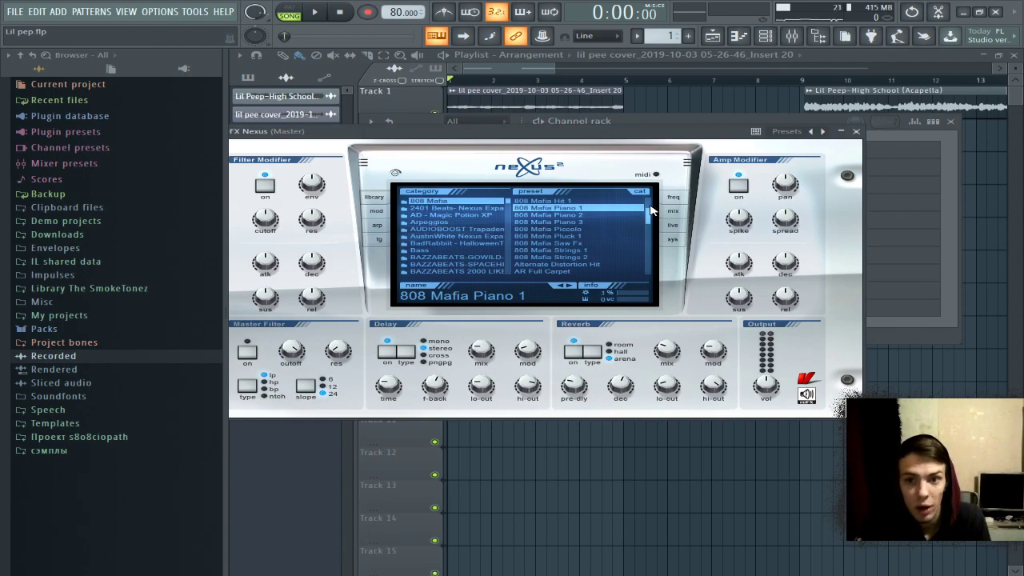
{"action": "left_click", "coordinate": [856, 131]}
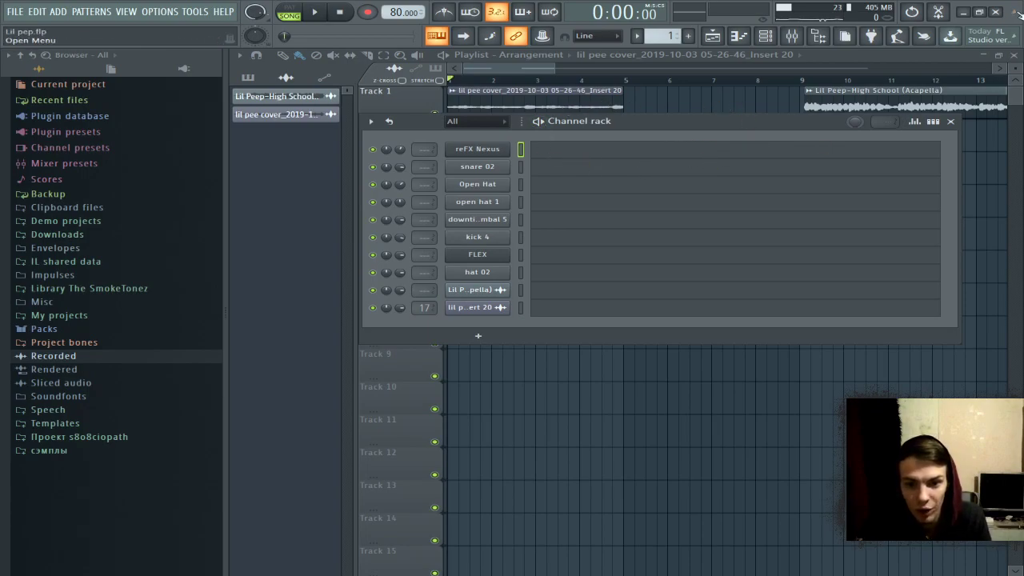
{"action": "left_click_drag", "start_coordinate": [552, 151], "coordinate": [553, 154]}
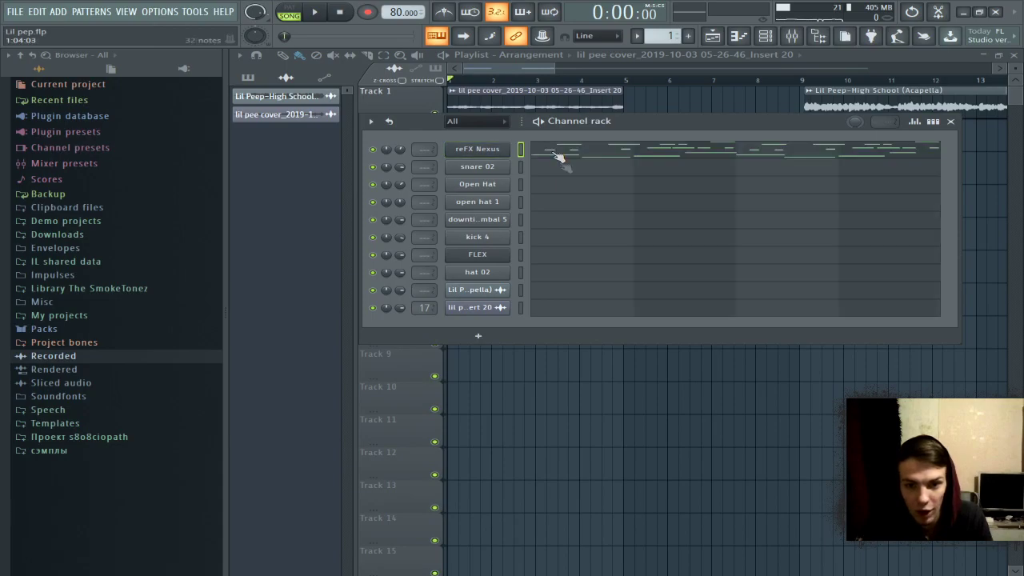
{"action": "key", "text": "ctrl+z"}
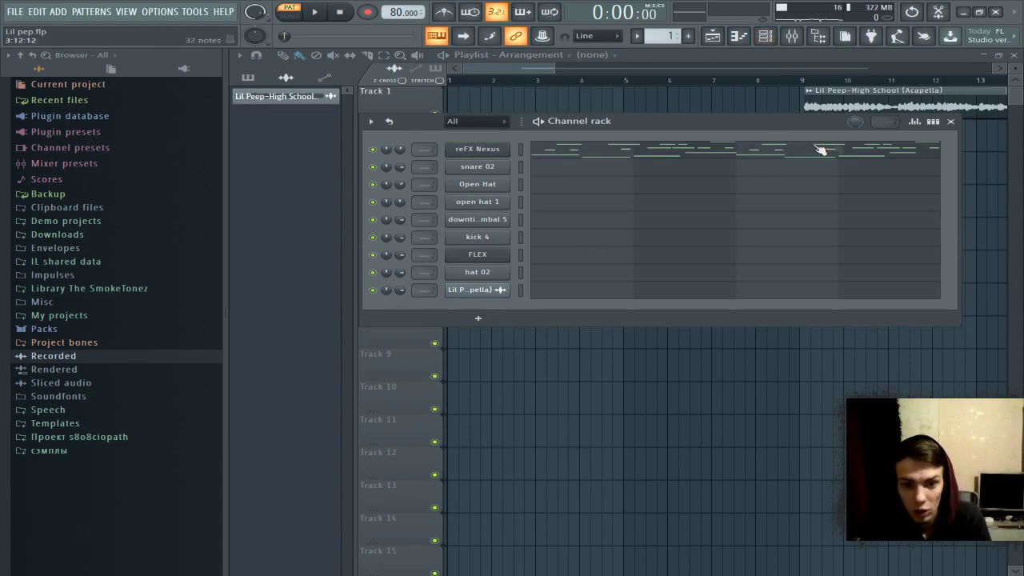
- Show the reFX Nexus melody in the piano roll and listen to it
{"action": "key", "text": "space"}
{"action": "left_click", "coordinate": [742, 153]}
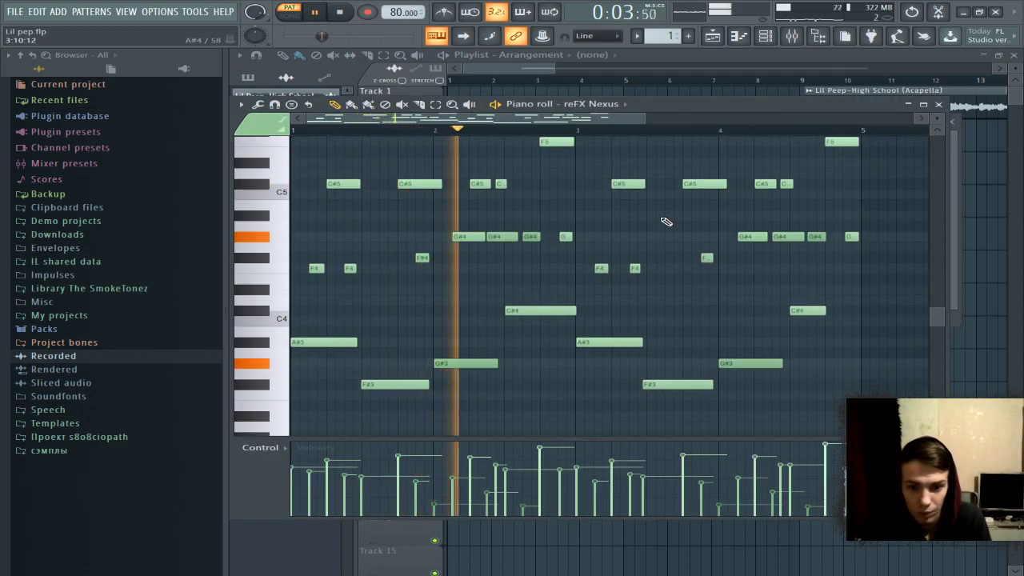
{"action": "key", "text": "space"}
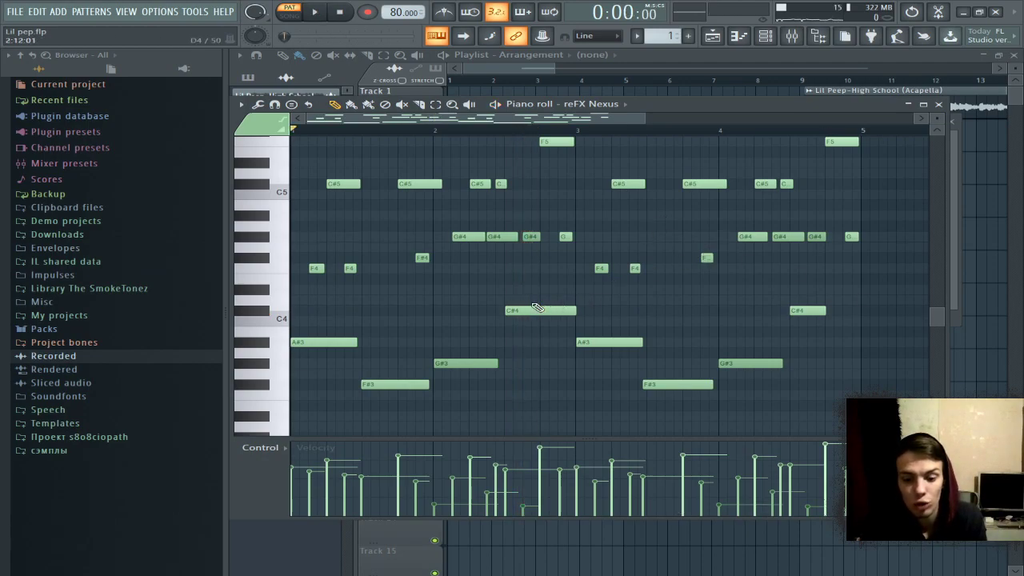
- Revert the reFX Nexus melody to its grid-aligned version, play it through and close the piano roll
{"action": "key", "text": "ctrl+z"}
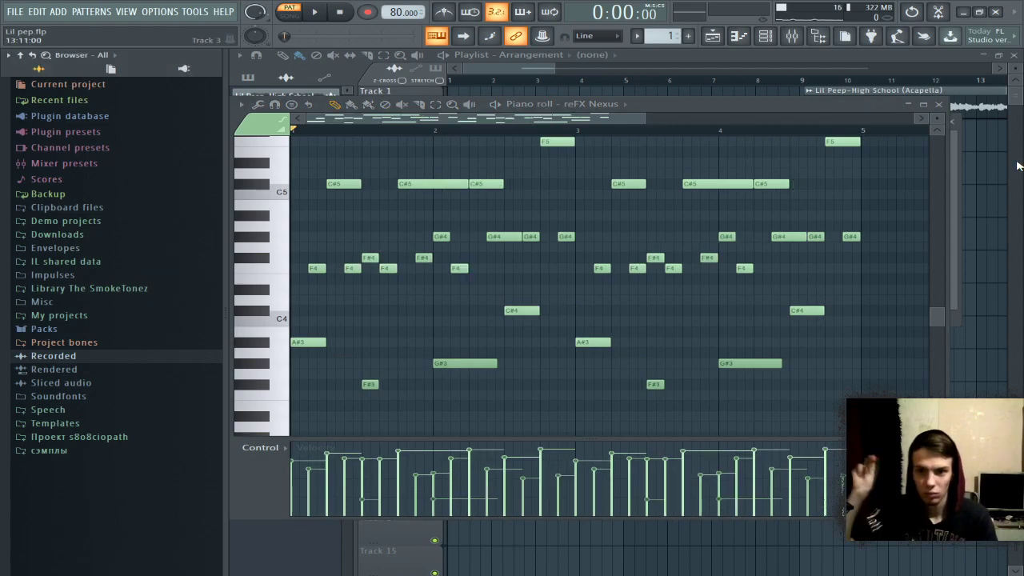
{"action": "key", "text": "space"}
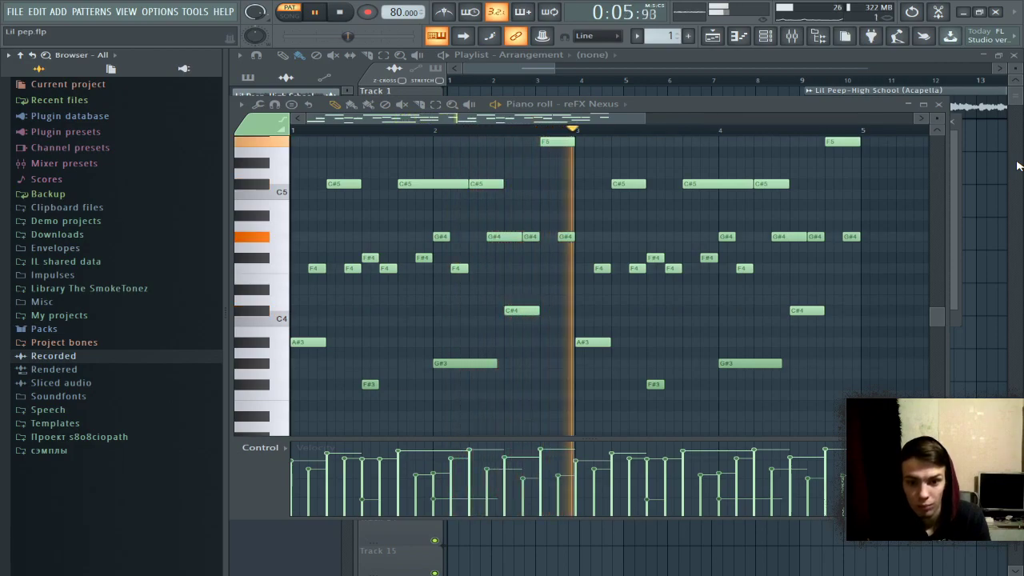
{"action": "key", "text": "space"}
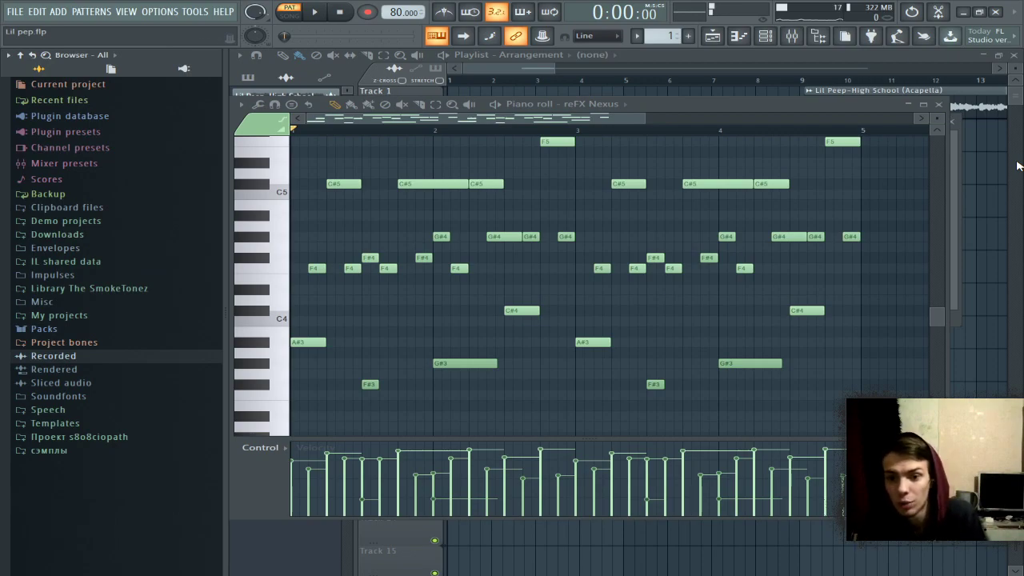
{"action": "left_click", "coordinate": [937, 105]}
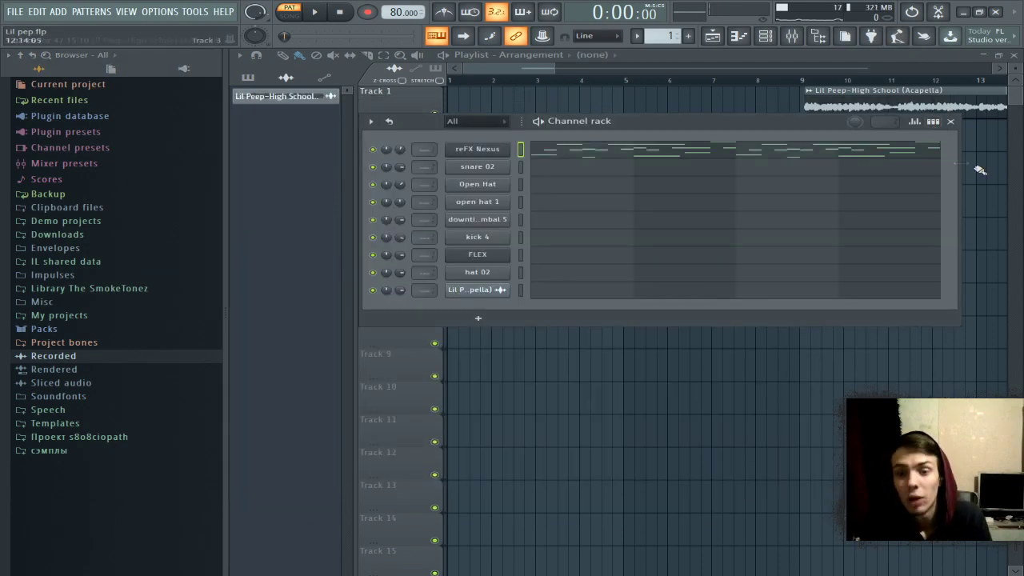
- Place eight C5 notes on the snare 02 channel, on beats 2 and 4 of each of the four bars
{"action": "left_click", "coordinate": [762, 167]}
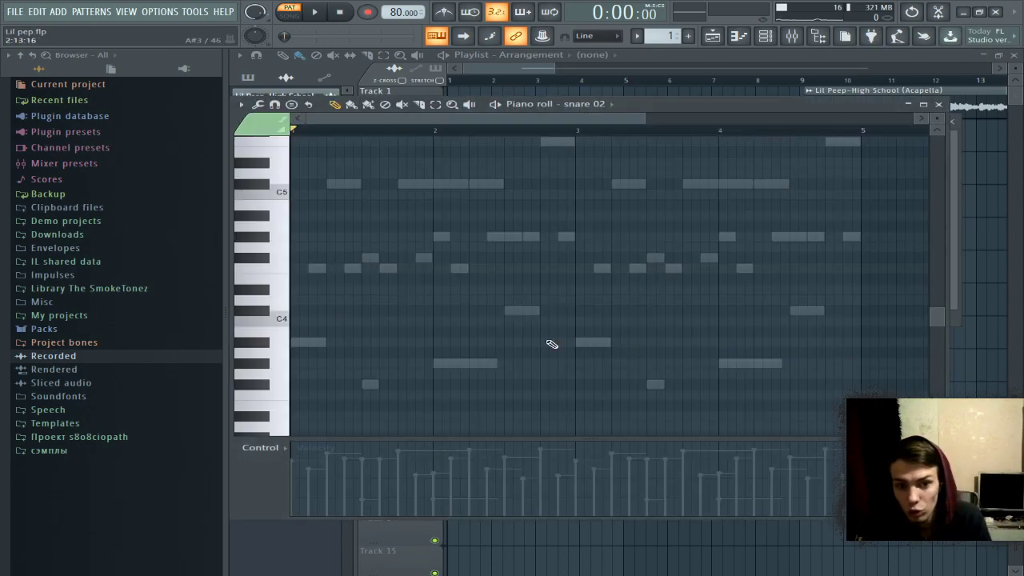
{"action": "scroll", "coordinate": [549, 344], "scroll_direction": "up", "scroll_amount": 4}
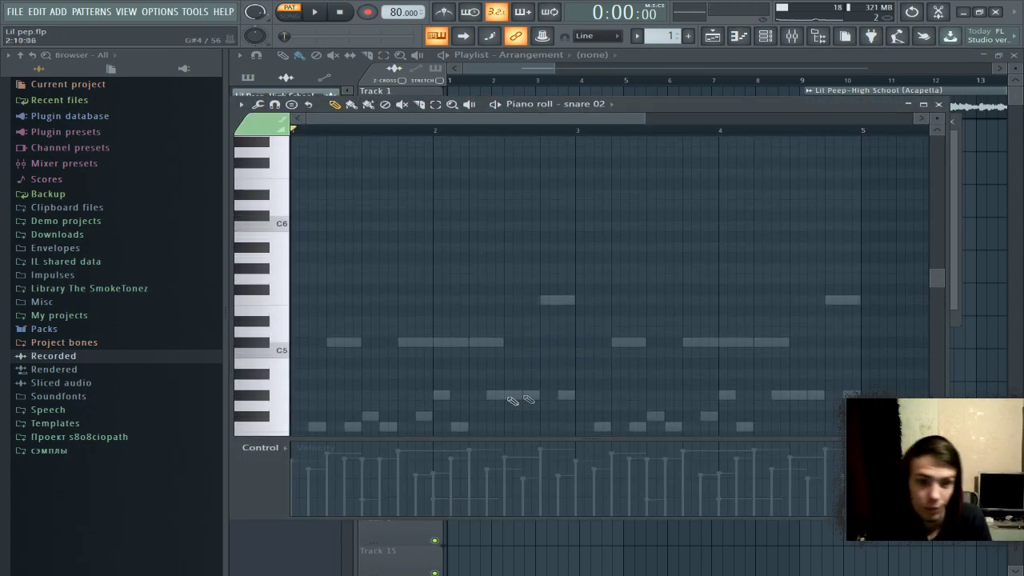
{"action": "left_click", "coordinate": [330, 353]}
{"action": "left_click", "coordinate": [401, 353]}
{"action": "left_click", "coordinate": [472, 353]}
{"action": "left_click", "coordinate": [544, 353]}
{"action": "left_click", "coordinate": [623, 353]}
{"action": "left_click_drag", "start_coordinate": [626, 353], "coordinate": [618, 353]}
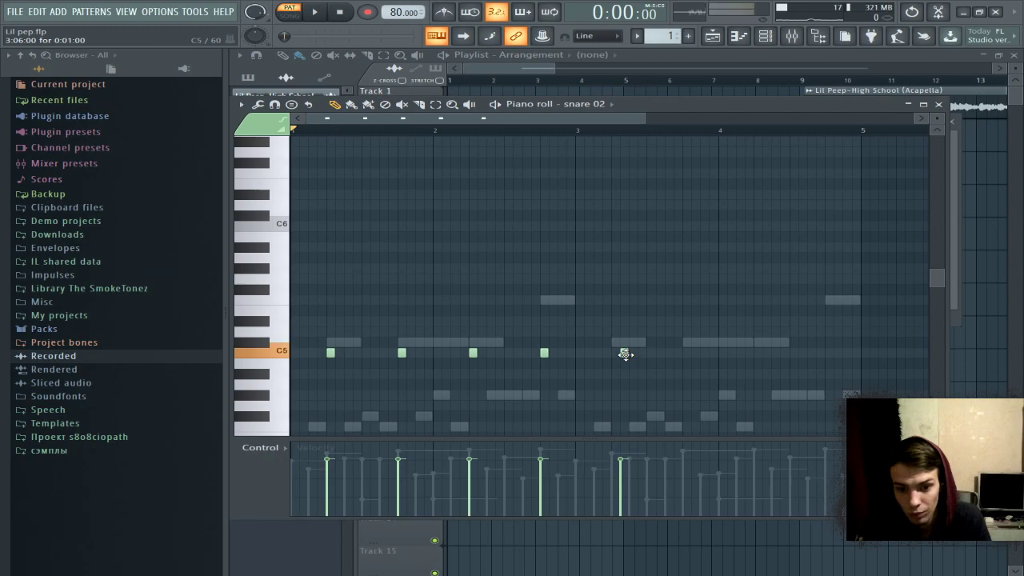
{"action": "left_click", "coordinate": [681, 352]}
{"action": "left_click", "coordinate": [757, 352]}
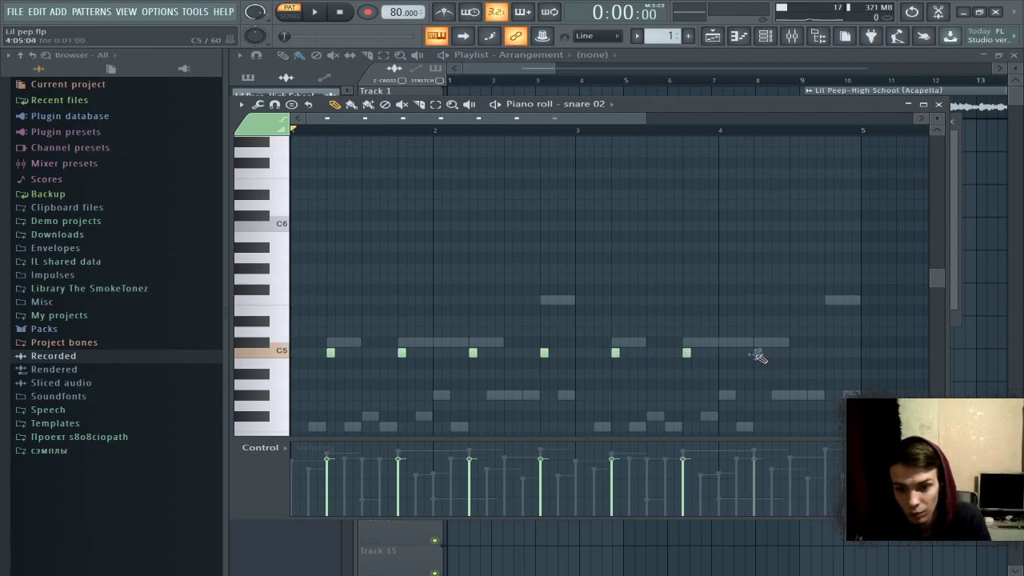
{"action": "left_click", "coordinate": [828, 352]}
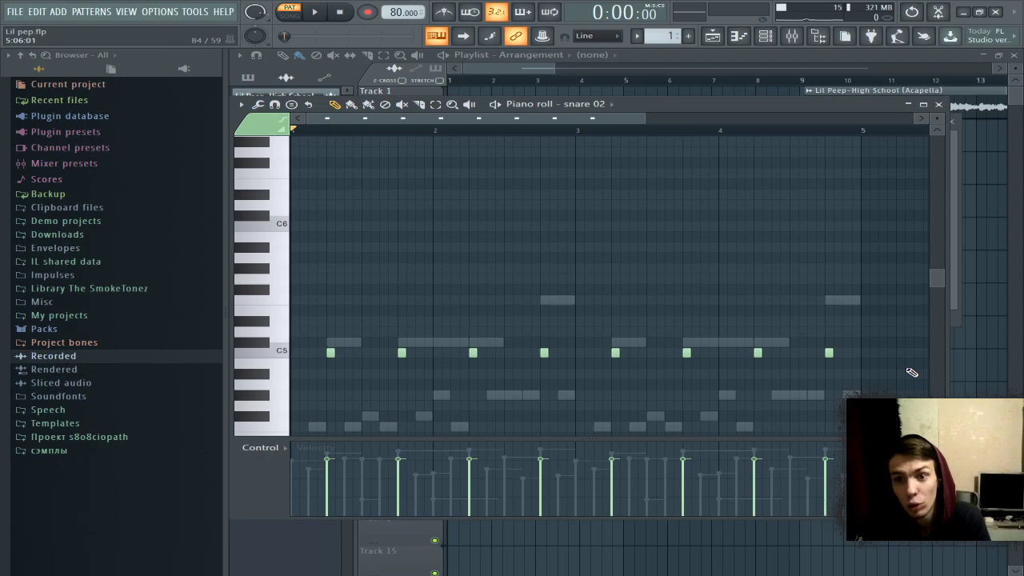
{"action": "key", "text": "Escape"}
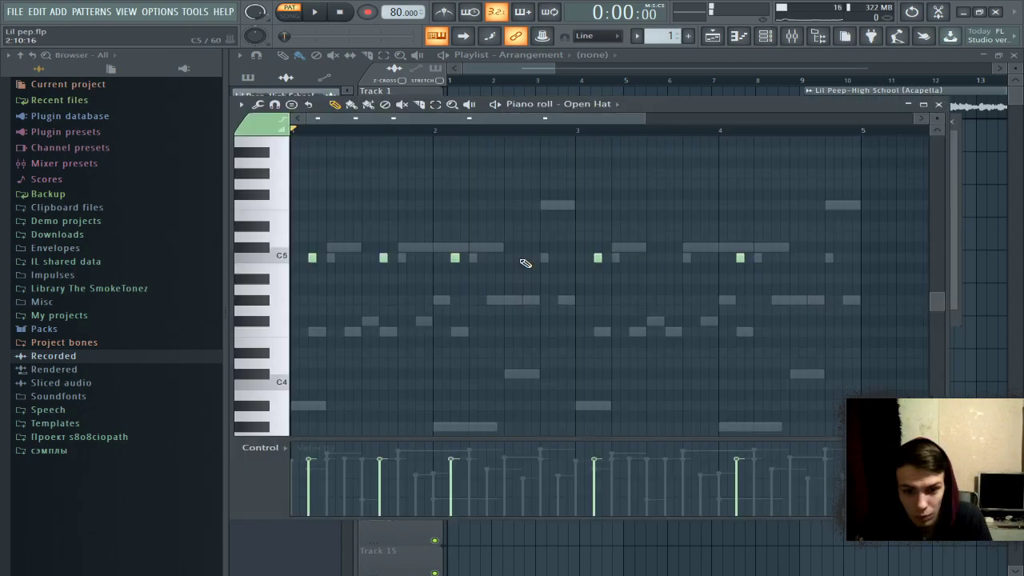
- Add the missing C5 notes in bars 2, 3 and 4 of the Open Hat channel to keep the half-bar spacing
{"action": "left_click", "coordinate": [525, 260]}
{"action": "left_click", "coordinate": [668, 258]}
{"action": "left_click", "coordinate": [809, 260]}
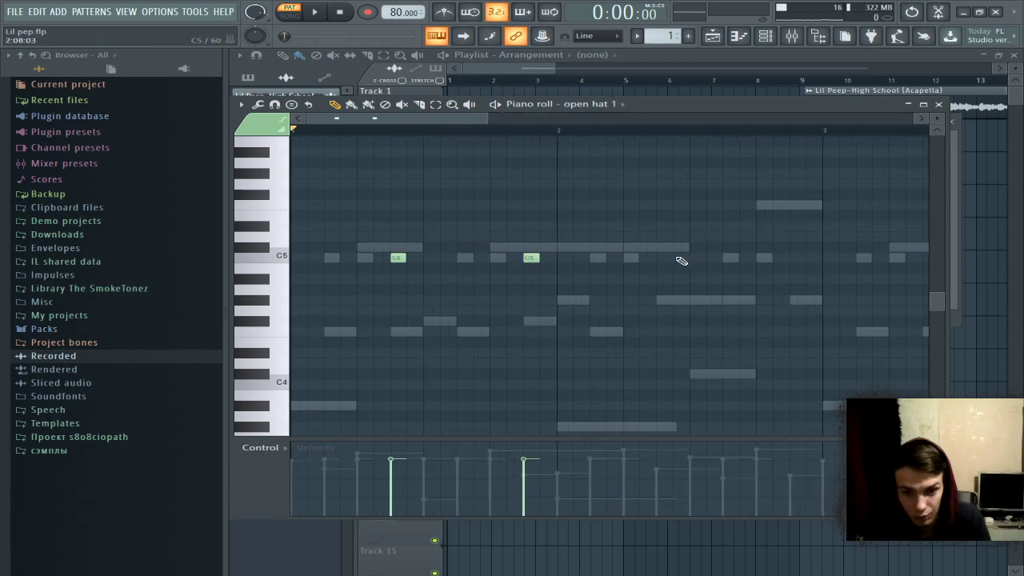
- Add two C5 notes in bar 2 of open hat 1 and duplicate the four-note pattern into bars 3 and 4
{"action": "left_click", "coordinate": [664, 258]}
{"action": "left_click", "coordinate": [791, 258]}
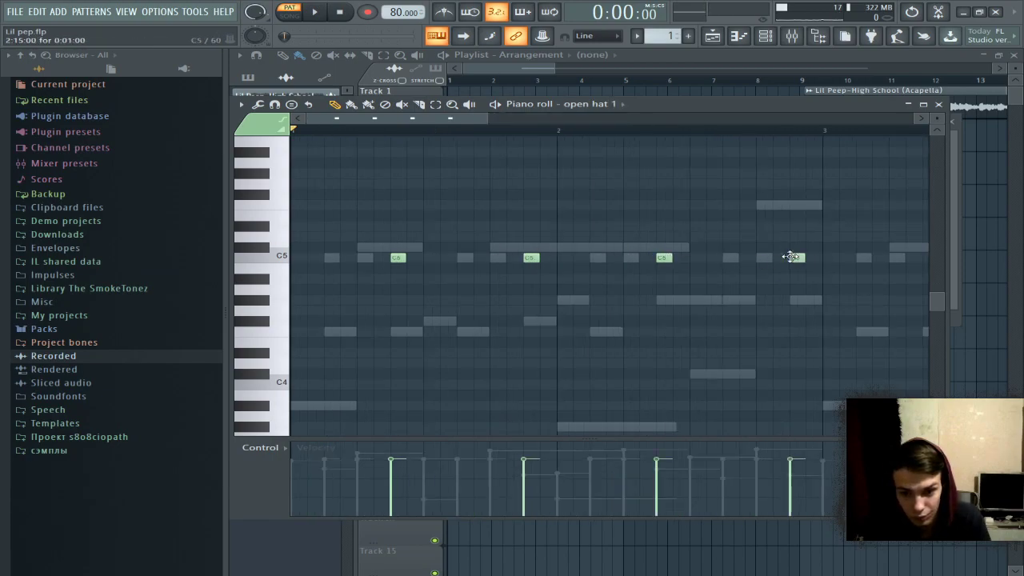
{"action": "left_click_drag", "start_coordinate": [848, 194], "coordinate": [1, 333]}
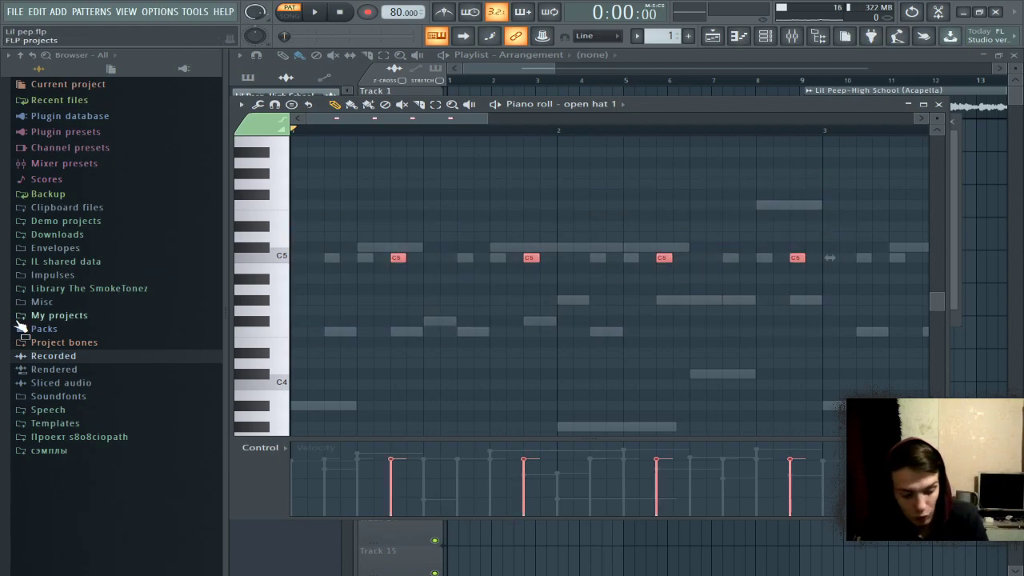
{"action": "key", "text": "ctrl+b"}
{"action": "left_click_drag", "start_coordinate": [484, 257], "coordinate": [457, 256]}
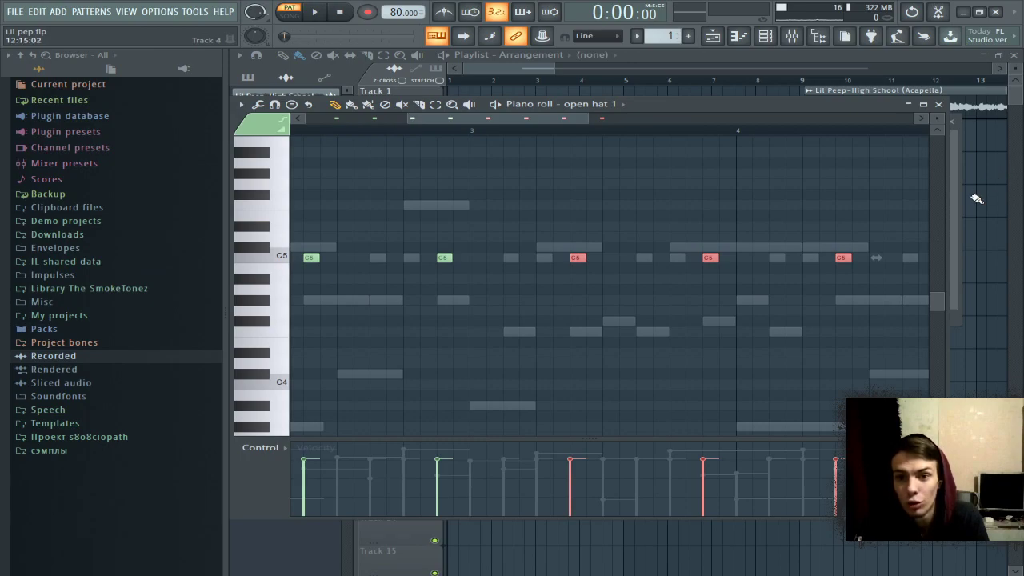
{"action": "left_click", "coordinate": [938, 104]}
- Play the pattern to check the snare and open hats against the melody
{"action": "key", "text": "space"}
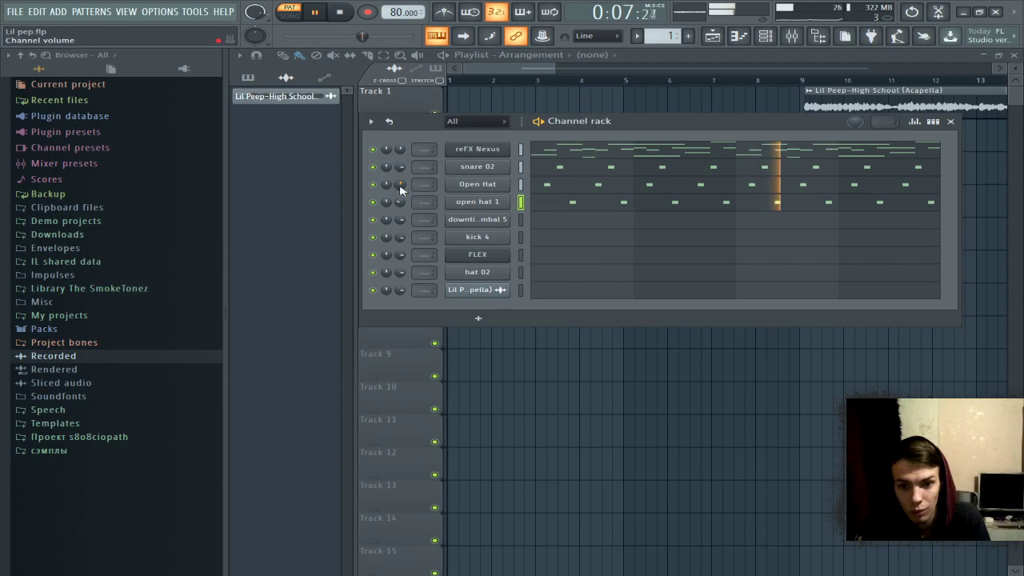
{"action": "key", "text": "space"}
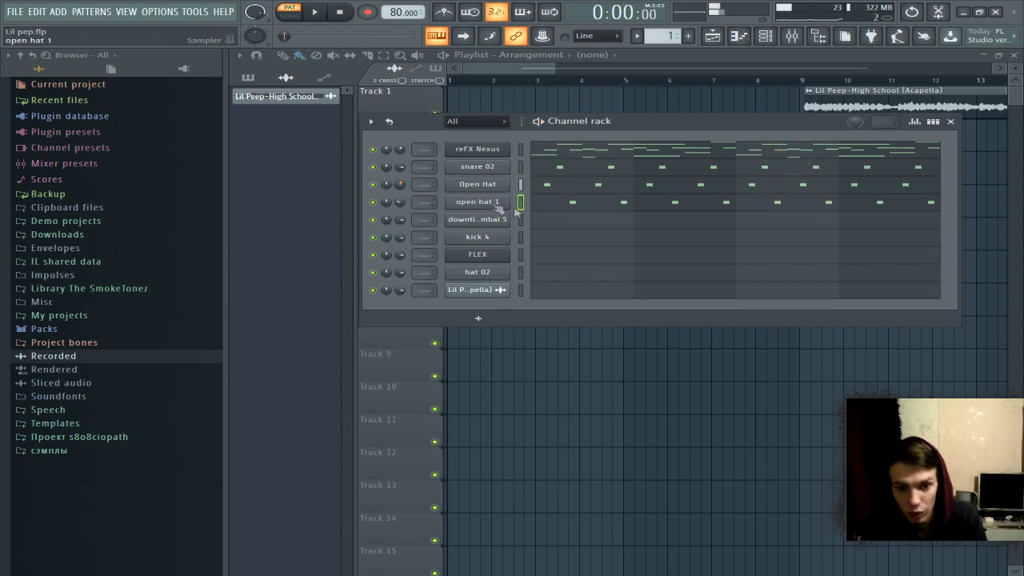
- Add the cymbal hit at the pattern's start and duplicate the two-bar kick 4 pattern into bars 3 and 4
{"action": "left_click", "coordinate": [553, 224]}
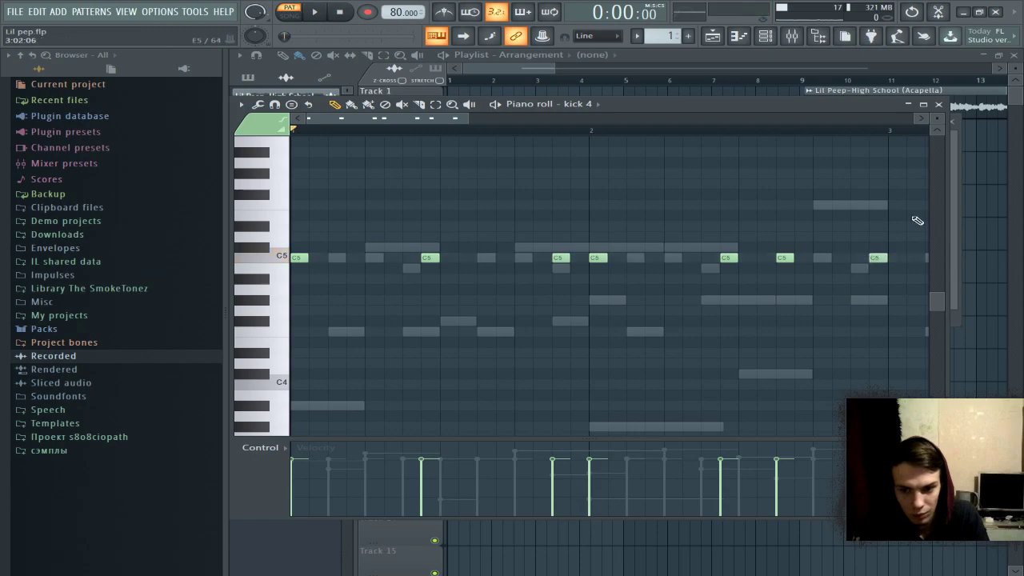
{"action": "left_click_drag", "start_coordinate": [918, 221], "coordinate": [2, 382]}
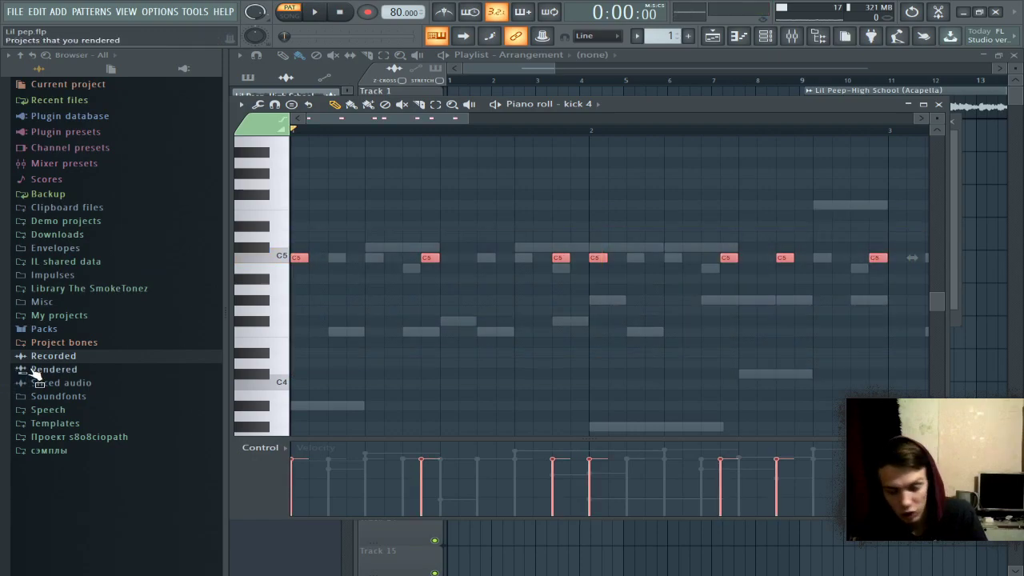
{"action": "key", "text": "ctrl+b"}
{"action": "scroll", "coordinate": [588, 129], "scroll_direction": "down", "scroll_amount": 4}
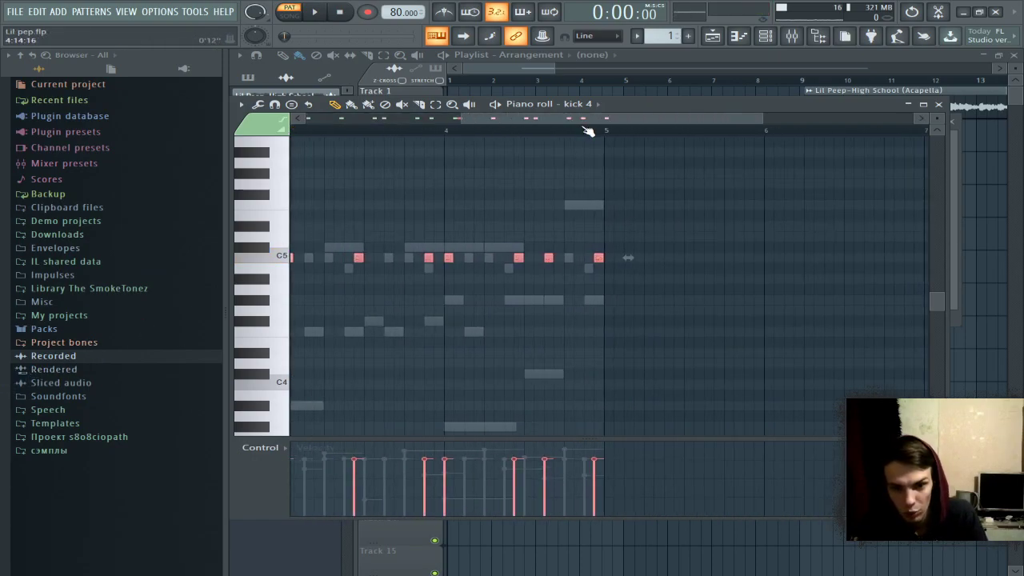
- Deselect the copied kick 4 notes and delete the second-to-last C5 note in bar 4
{"action": "scroll", "coordinate": [551, 132], "scroll_direction": "up", "scroll_amount": 4}
{"action": "left_click", "coordinate": [650, 244]}
{"action": "right_click", "coordinate": [612, 257]}
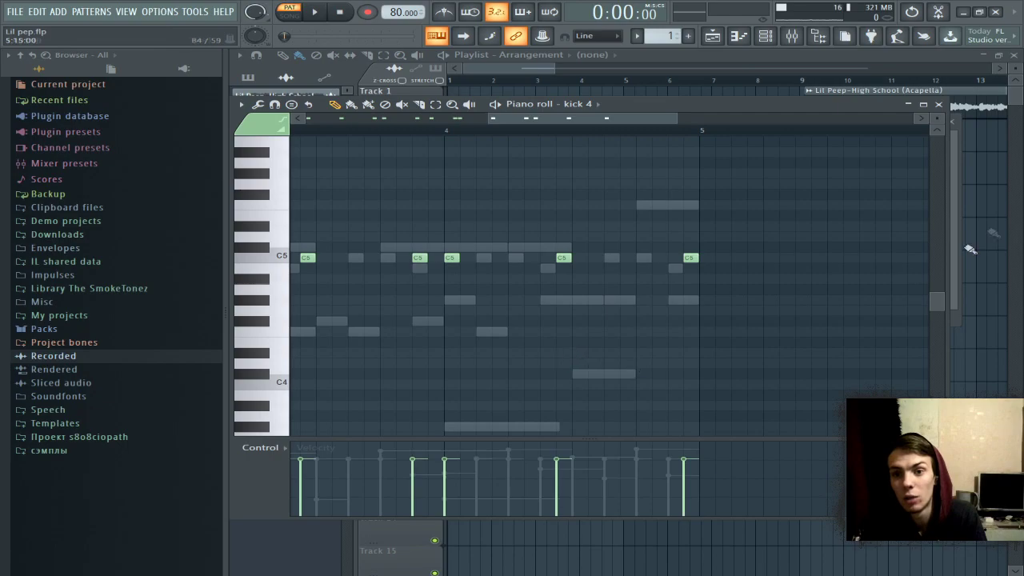
{"action": "left_click", "coordinate": [938, 104]}
- Play the pattern with the kick and lower the volume of the cymbal channel
{"action": "key", "text": "space"}
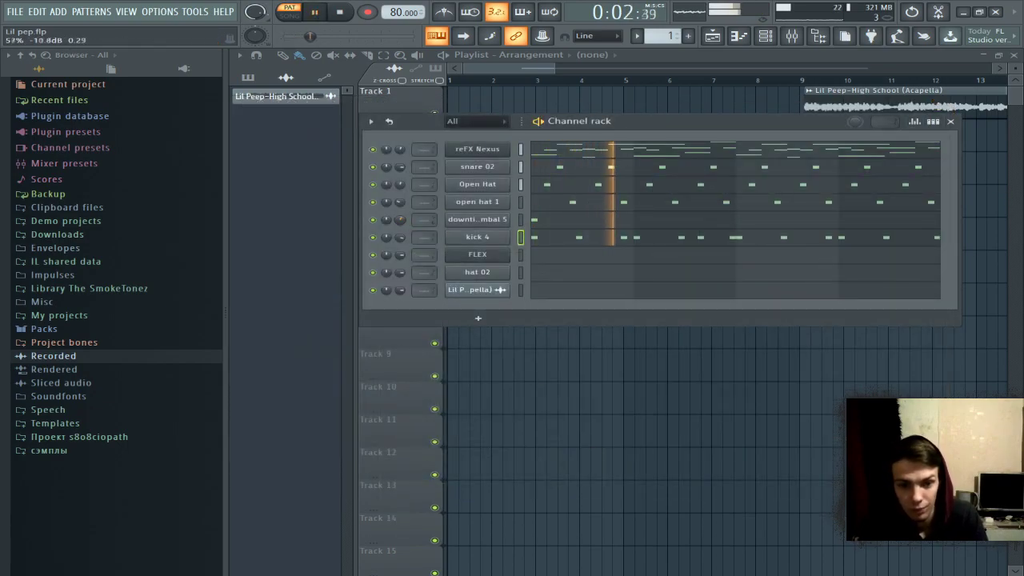
{"action": "key", "text": "space"}
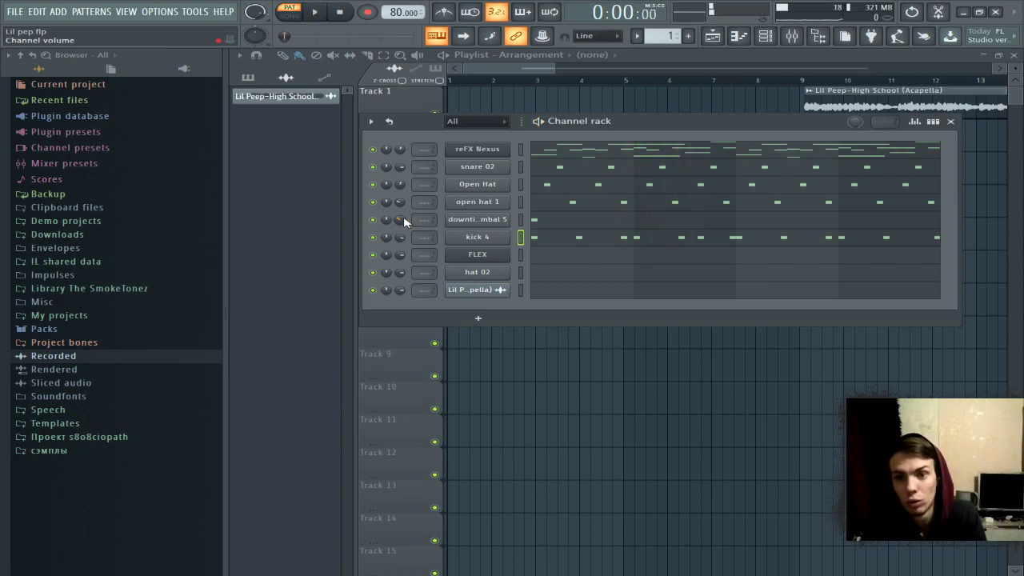
- Add a C5 note at the start of bar 1 on the hat 02 channel and lengthen it to half a beat
{"action": "left_click", "coordinate": [519, 274]}
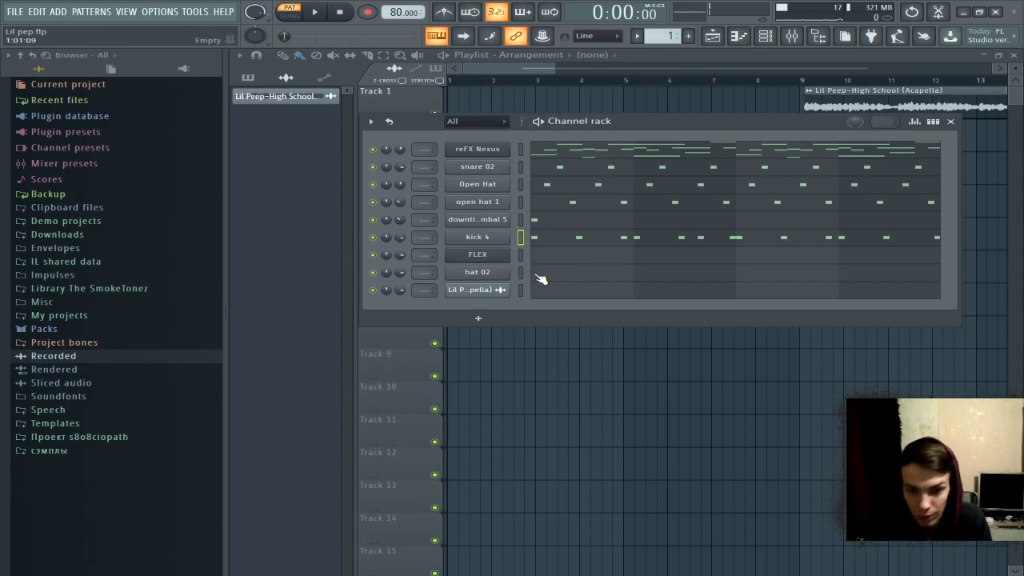
{"action": "key", "text": "F7"}
{"action": "left_click", "coordinate": [299, 227]}
{"action": "left_click_drag", "start_coordinate": [318, 226], "coordinate": [349, 226]}
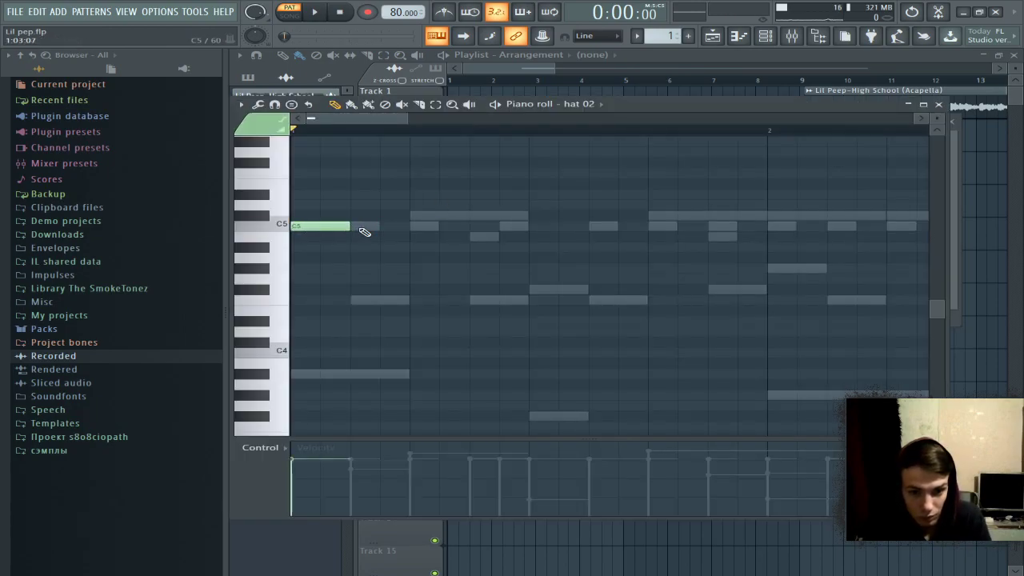
- Add a second, quieter C5 note on hat 02 and repeat the pair across the first two bars with slightly varied velocities
{"action": "left_click", "coordinate": [360, 227]}
{"action": "left_click_drag", "start_coordinate": [370, 464], "coordinate": [359, 475]}
{"action": "key", "text": "ctrl+a"}
{"action": "key", "text": "ctrl+b"}
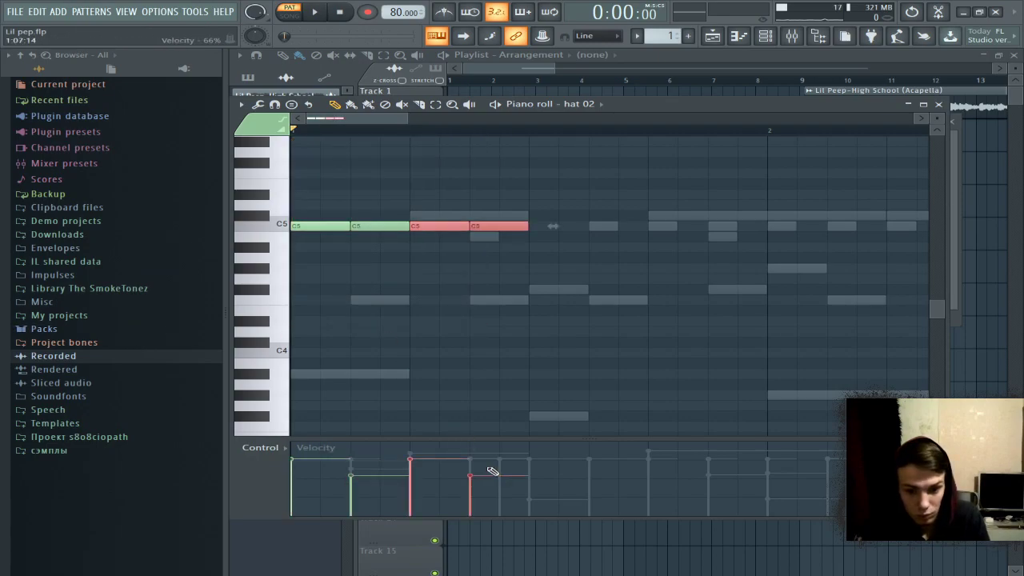
{"action": "left_click_drag", "start_coordinate": [482, 474], "coordinate": [482, 472]}
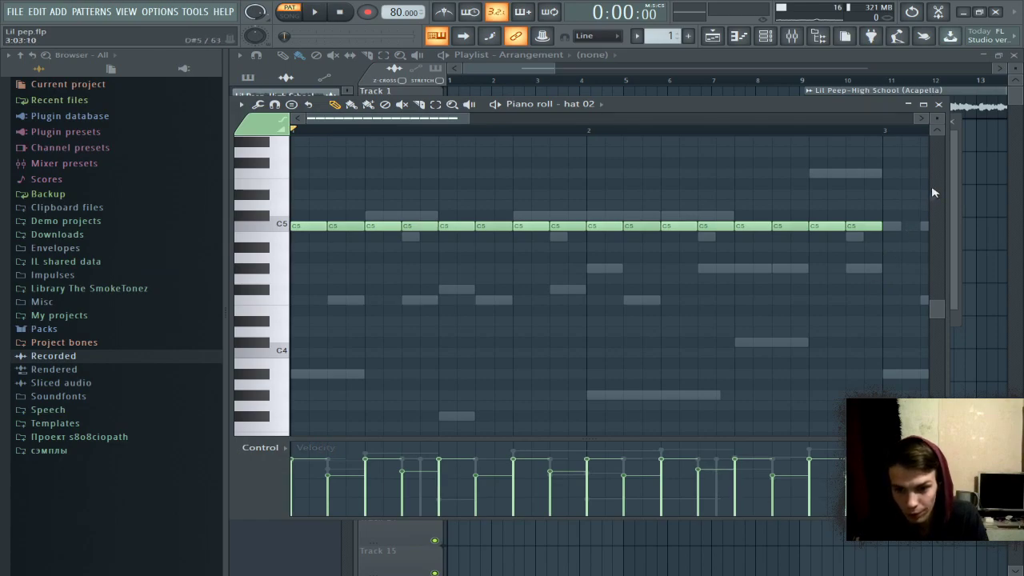
- Select the whole two-bar hat 02 pattern and duplicate it into bars 3 and 4
{"action": "left_click_drag", "start_coordinate": [933, 196], "coordinate": [4, 274]}
{"action": "left_click_drag", "start_coordinate": [886, 332], "coordinate": [2, 501]}
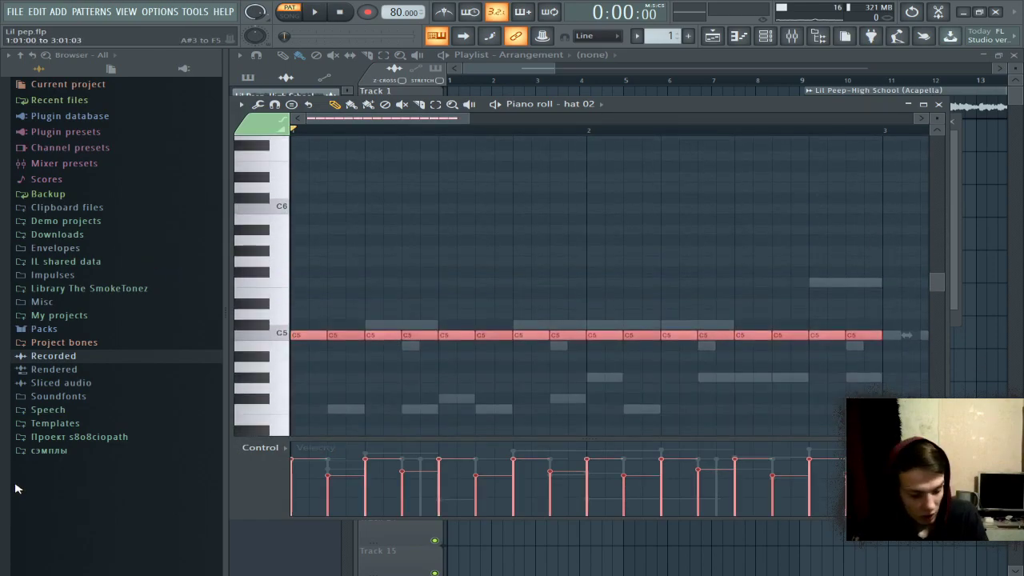
{"action": "key", "text": "ctrl+b"}
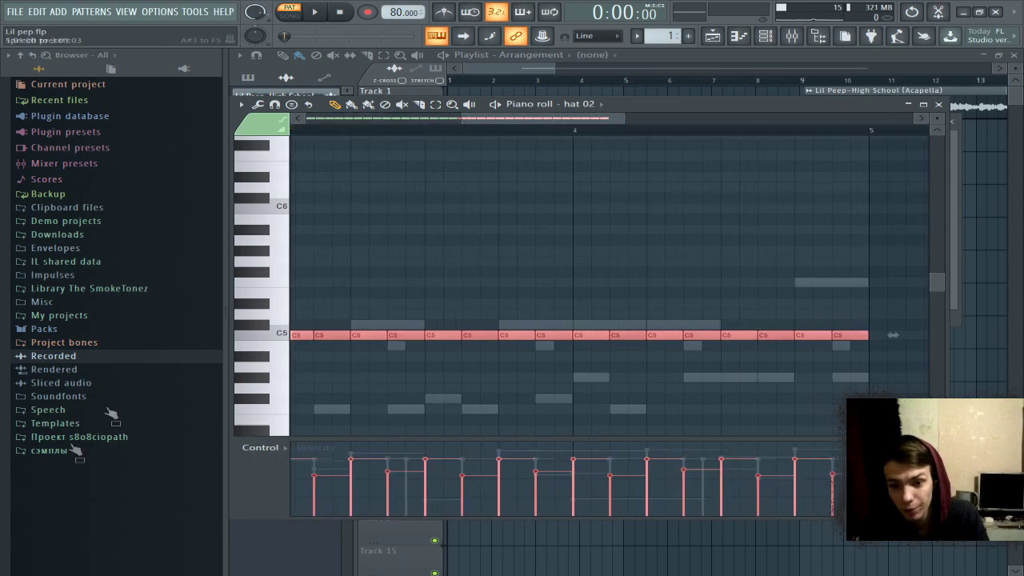
- Enter the FLEX bass line A#3, F#3, G#3, C#4 over bars 1–2, repeated in bars 3–4, and transpose it up an octave
{"action": "scroll", "coordinate": [563, 137], "scroll_direction": "down", "scroll_amount": 3}
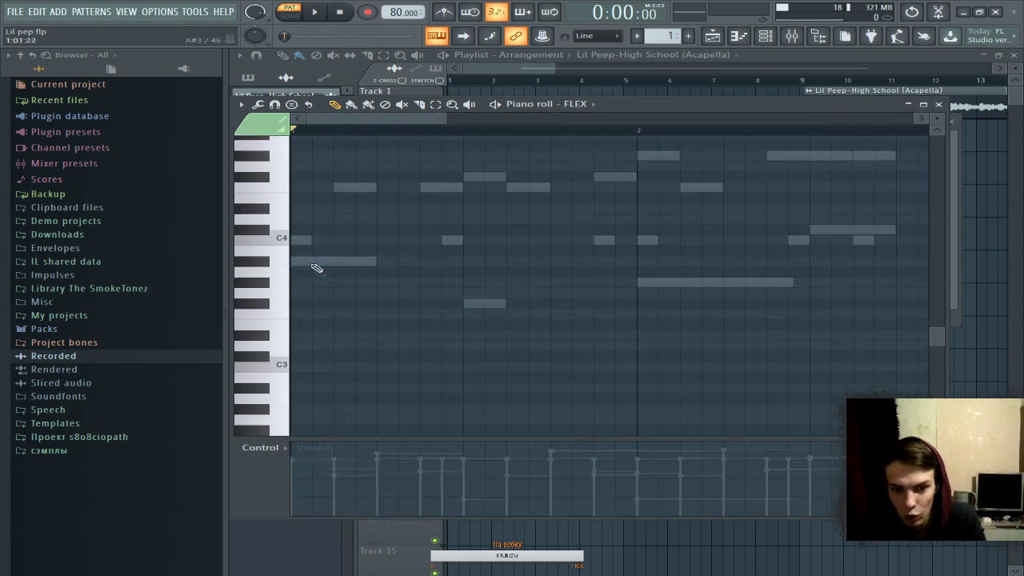
{"action": "left_click", "coordinate": [295, 260]}
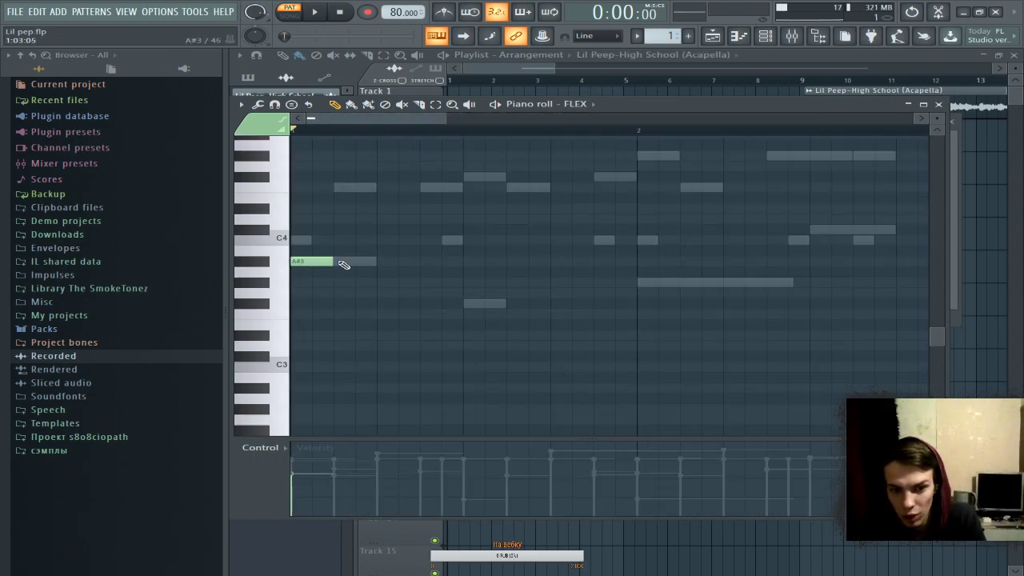
{"action": "left_click_drag", "start_coordinate": [331, 261], "coordinate": [441, 267]}
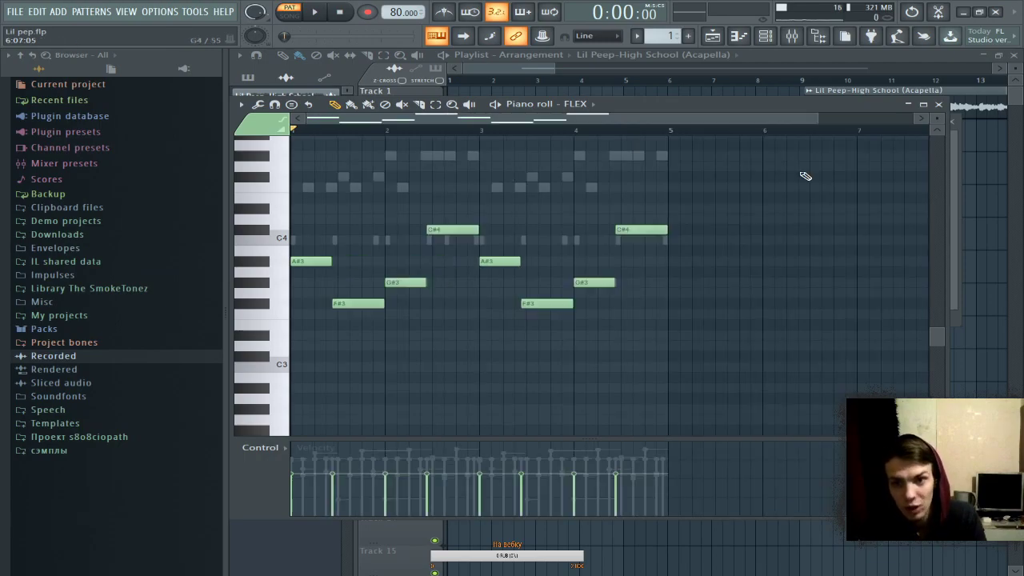
{"action": "key", "text": "ctrl+Up"}
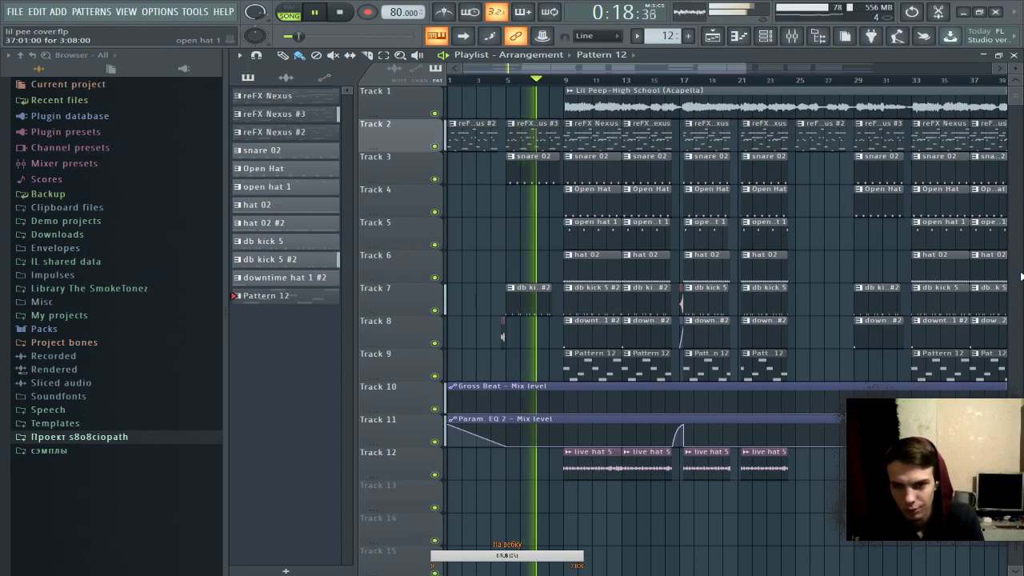
- Stop the song playback and return to the start of the arrangement
{"action": "left_click", "coordinate": [333, 13]}
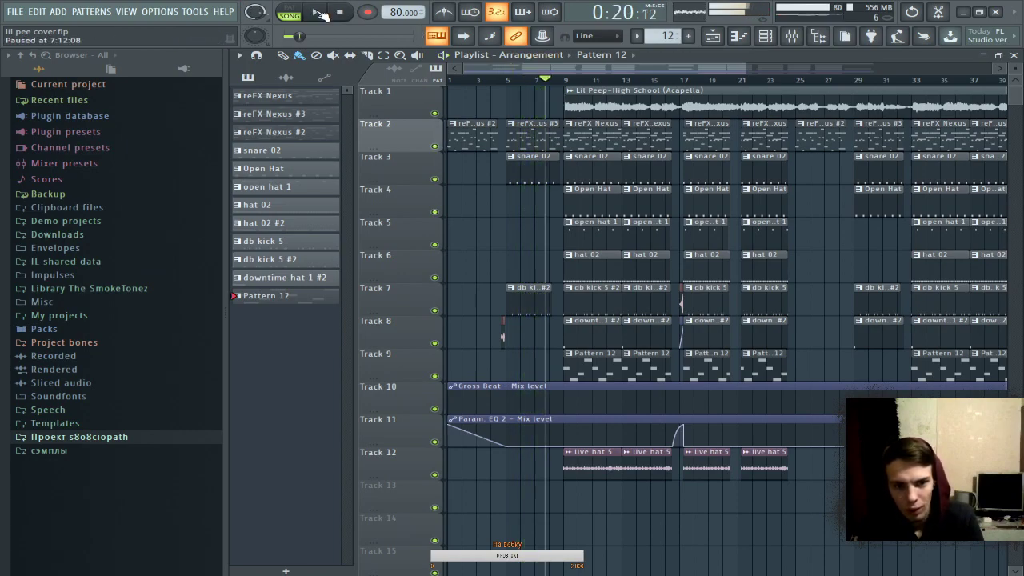
{"action": "left_click", "coordinate": [345, 13]}
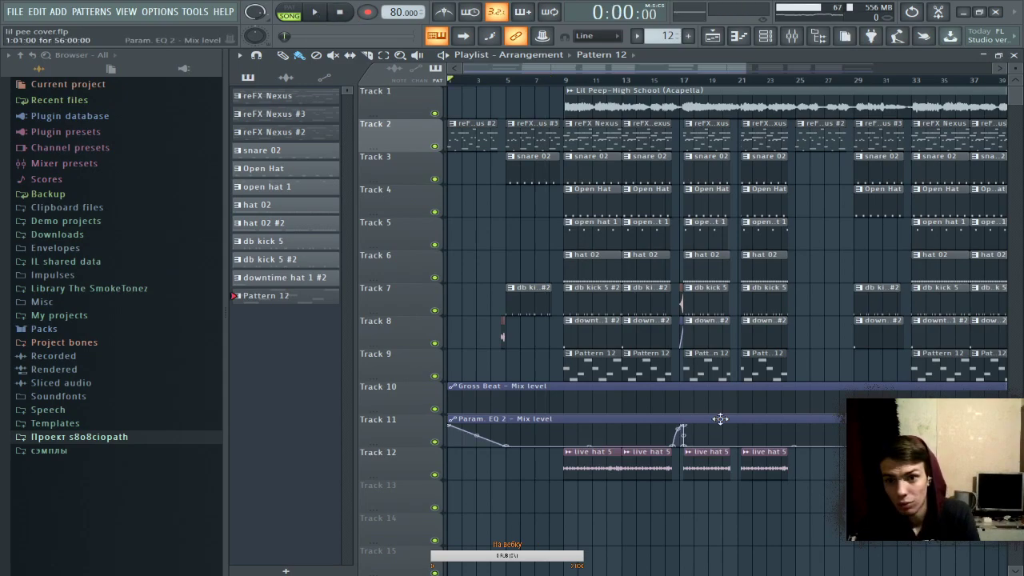